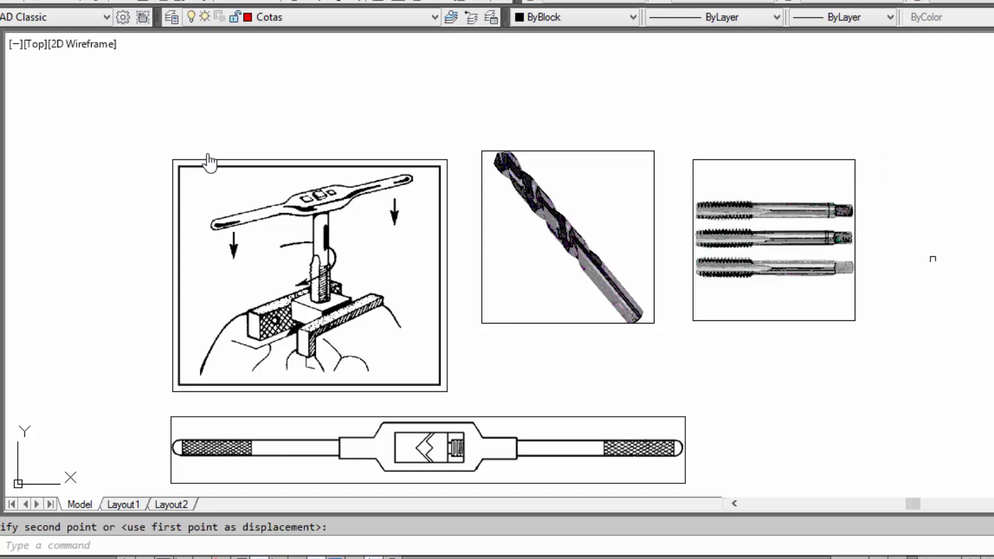
- Pan past the hatched thread diagram and zoom in on the three-taps image
middle_drag(932, 256, 932, 199)
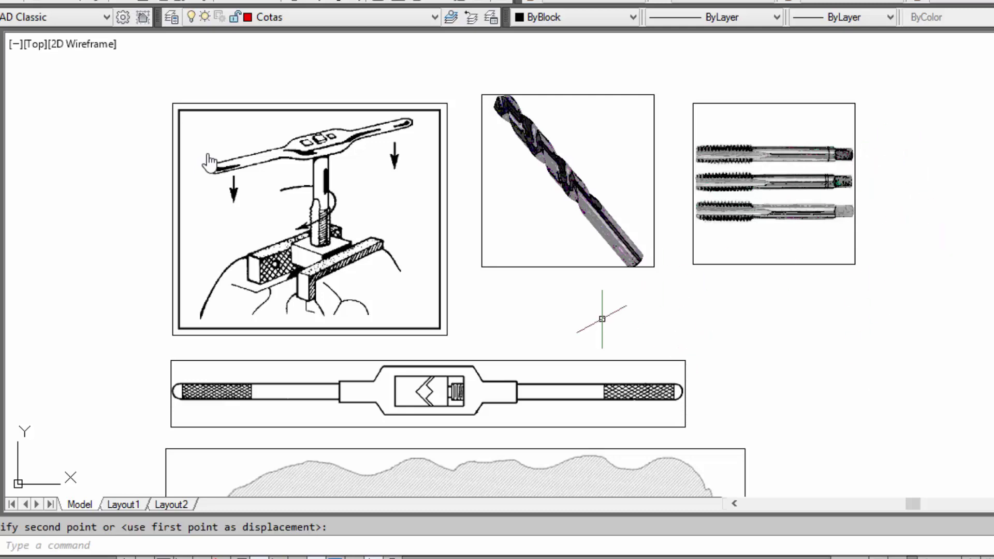
middle_drag(799, 340, 772, 199)
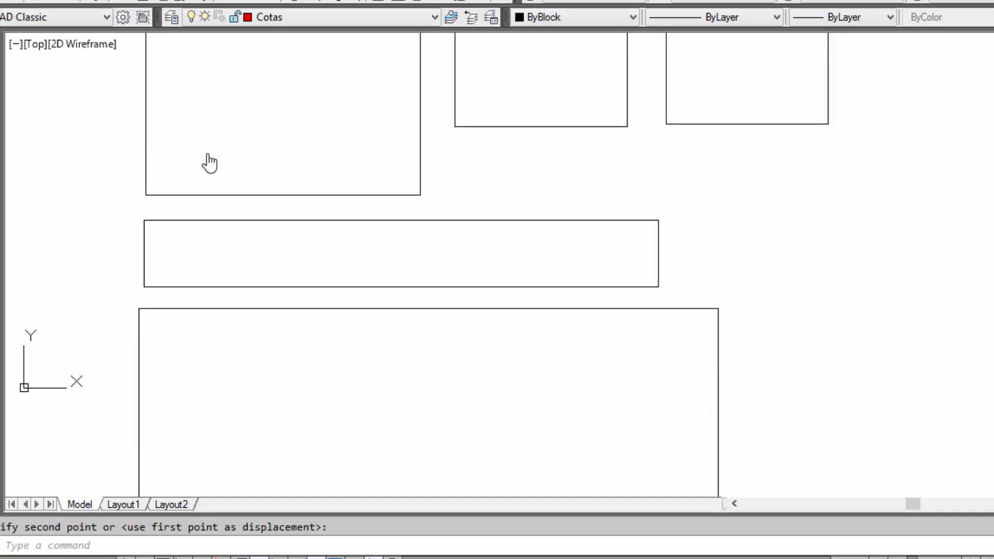
mouse_move(896, 225)
middle_down()
mouse_move(823, 262)
mouse_move(830, 304)
middle_up()
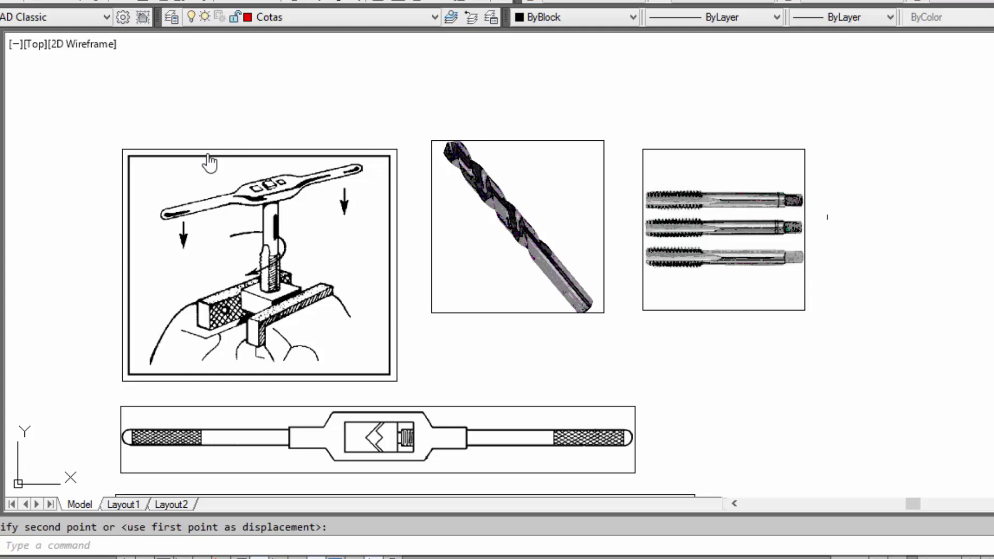
scroll(788, 182, up, 2)
scroll(787, 189, up, 2)
scroll(777, 264, up, 2)
scroll(777, 264, down, 2)
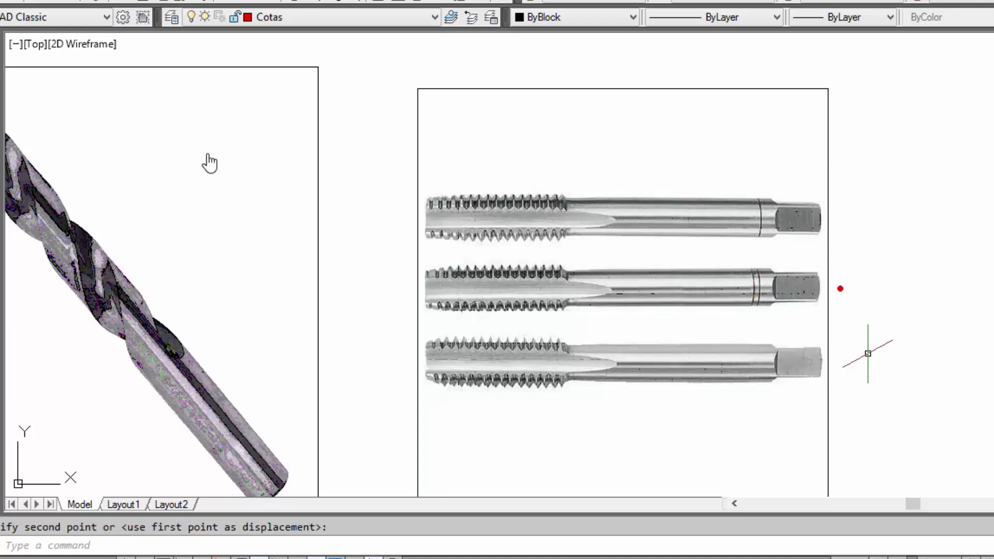
- Mark the taps' shank grooves and ends in red, then undo the arrows
mouse_move(716, 180)
mouse_down()
mouse_move(751, 290)
mouse_move(777, 331)
mouse_up()
mouse_move(391, 181)
mouse_down()
mouse_move(713, 371)
mouse_move(910, 411)
mouse_up()
drag(769, 201, 828, 186)
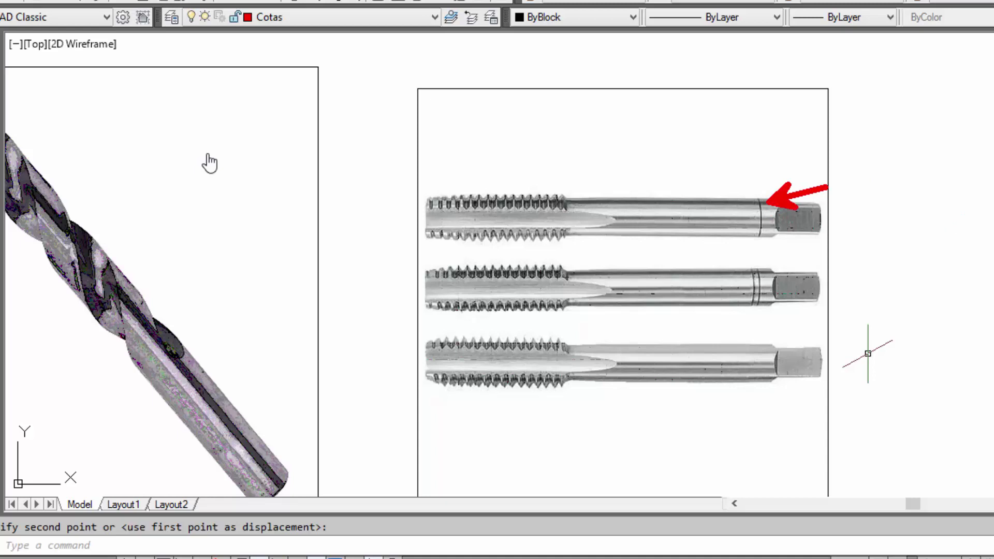
drag(777, 275, 847, 244)
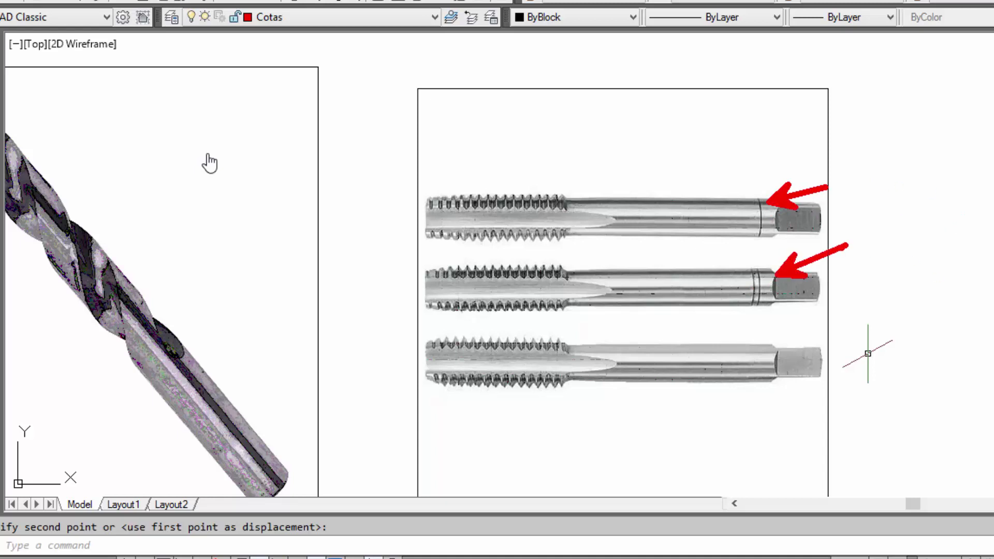
drag(779, 355, 874, 310)
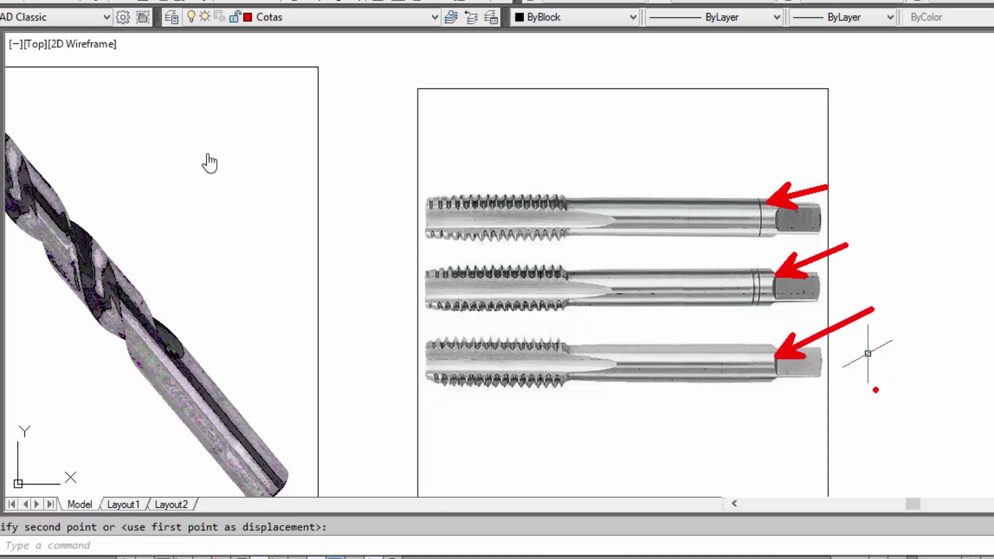
key(ctrl+z)
key(ctrl+z)
key(ctrl+z)
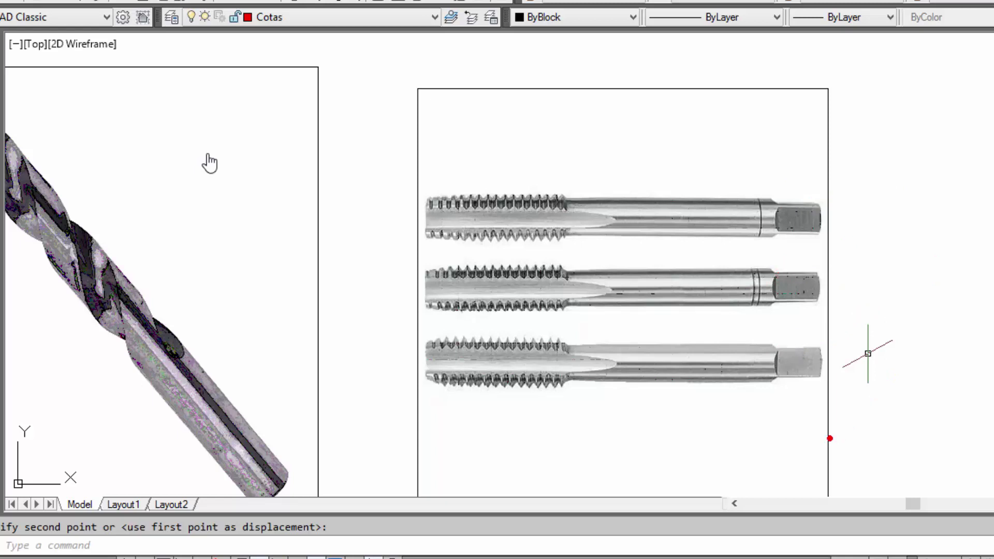
- Re-mark the taps' shank ends, clear all markings, and outline each tap's groove again
drag(408, 257, 833, 314)
drag(779, 182, 807, 157)
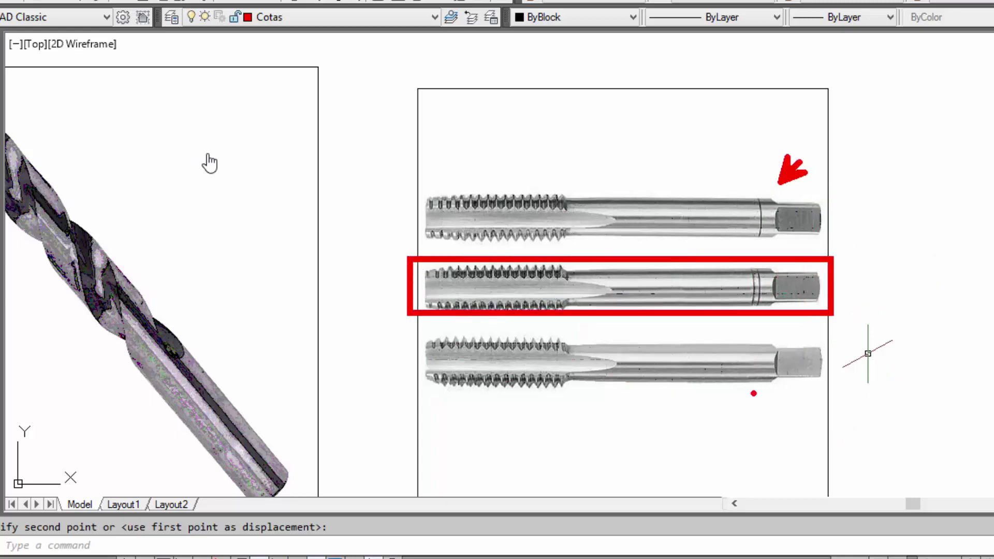
drag(754, 393, 821, 454)
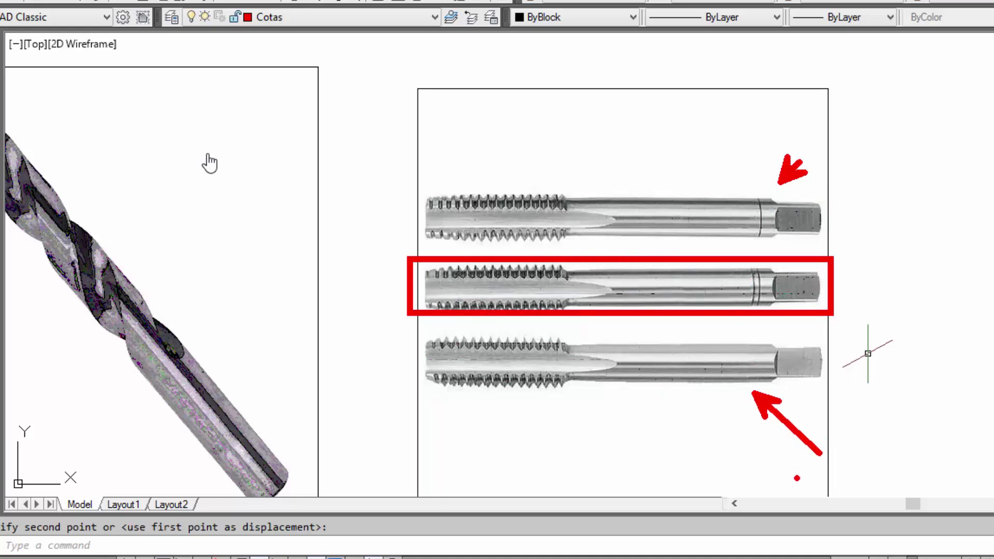
key(Escape)
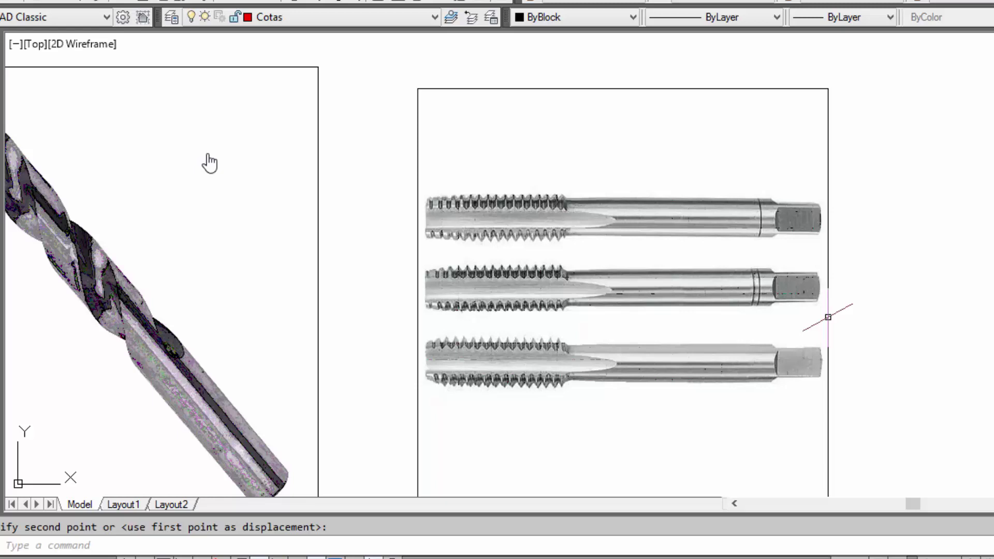
drag(767, 214, 795, 191)
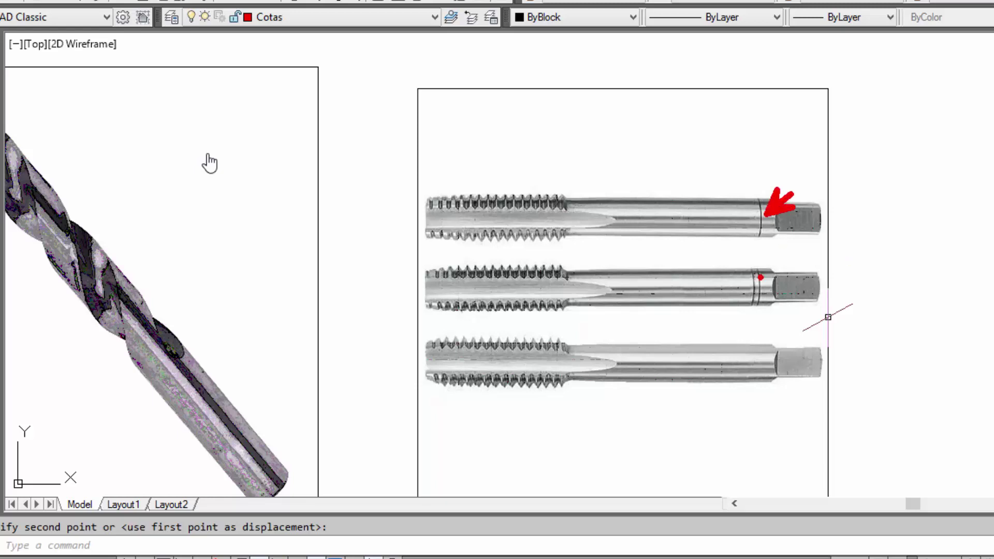
drag(761, 278, 786, 248)
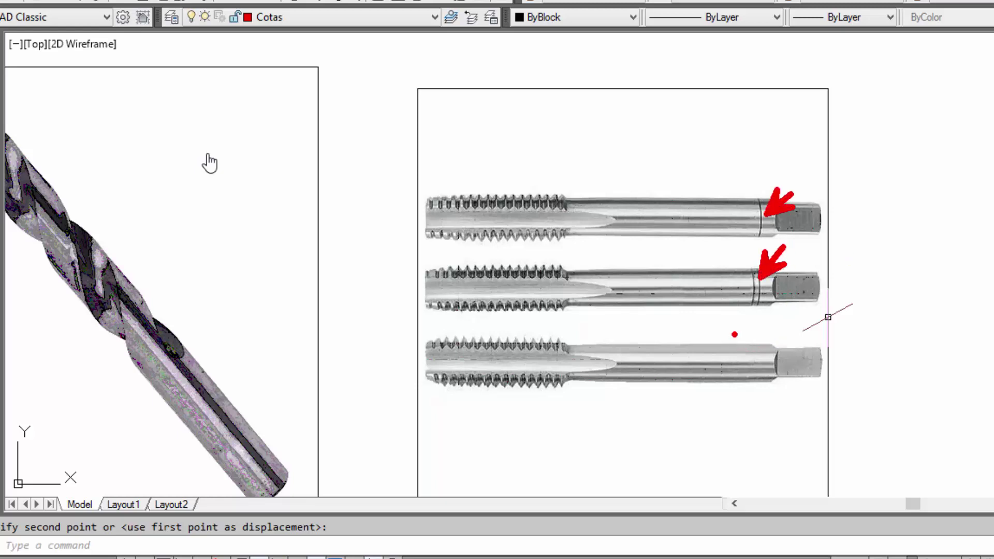
drag(734, 334, 804, 417)
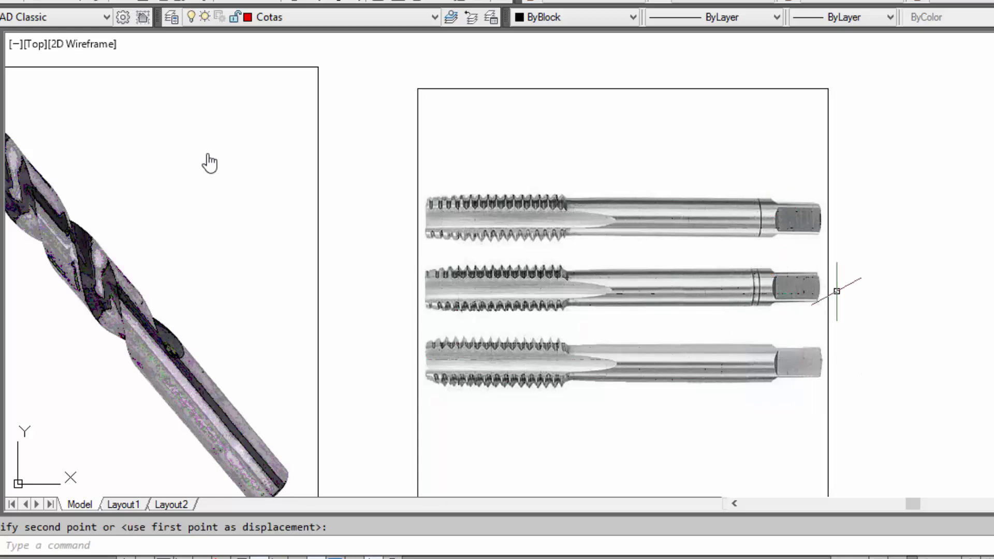
- Zoom into the bottom tap's tapered thread end, then zoom back out to the drill and taps
scroll(555, 248, up, 2)
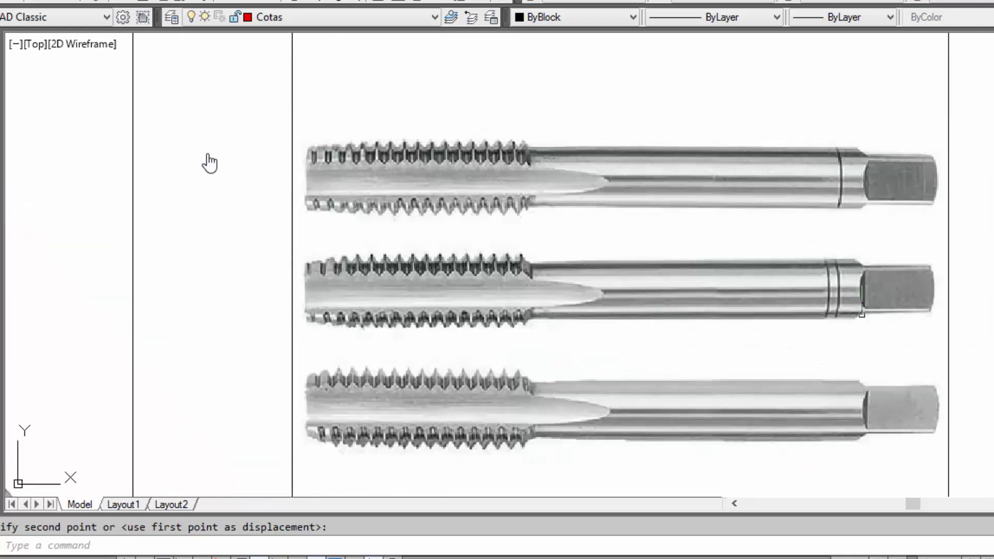
drag(277, 103, 387, 475)
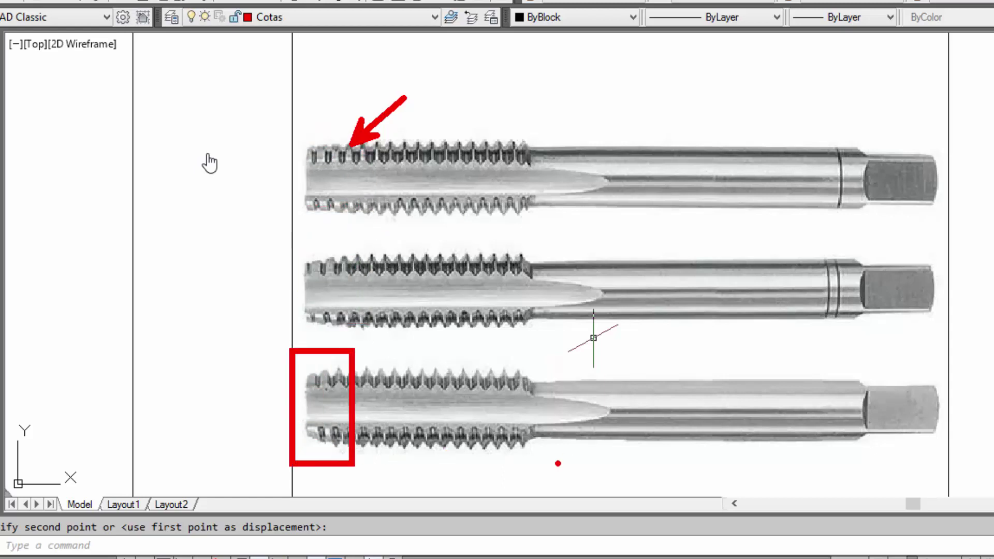
scroll(628, 345, down, 3)
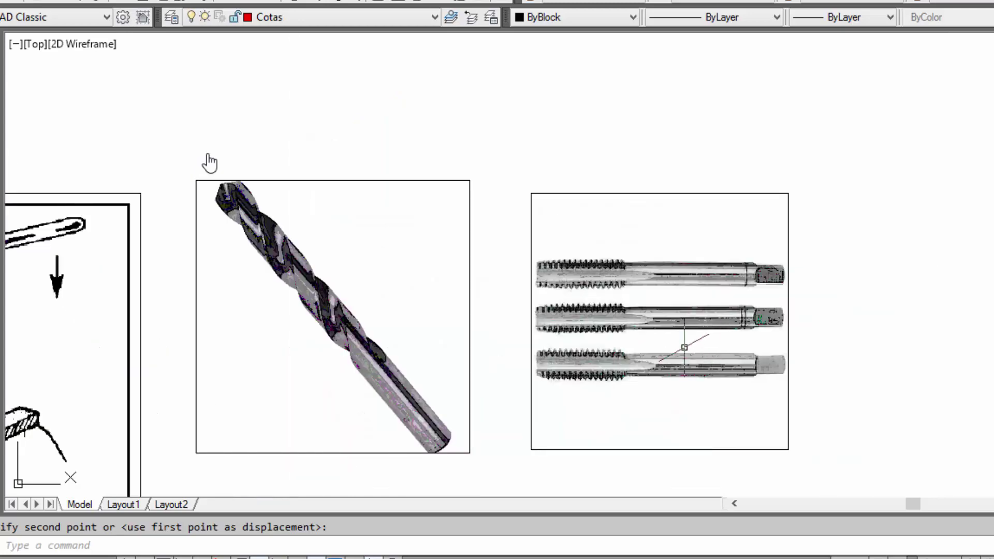
- Pan across the other reference drawings and bring the tap-wrench illustration into view
middle_drag(210, 163, 210, 163)
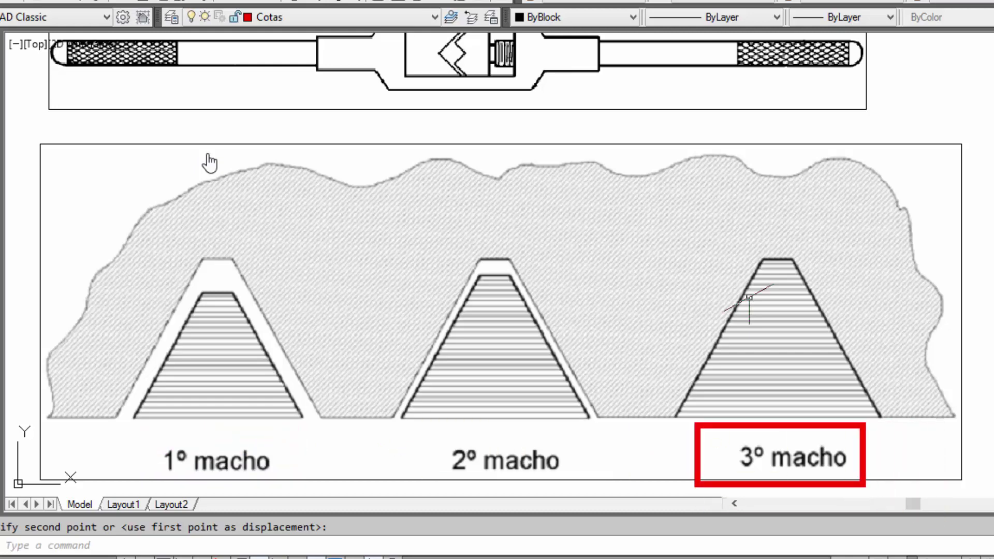
scroll(750, 297, down, 2)
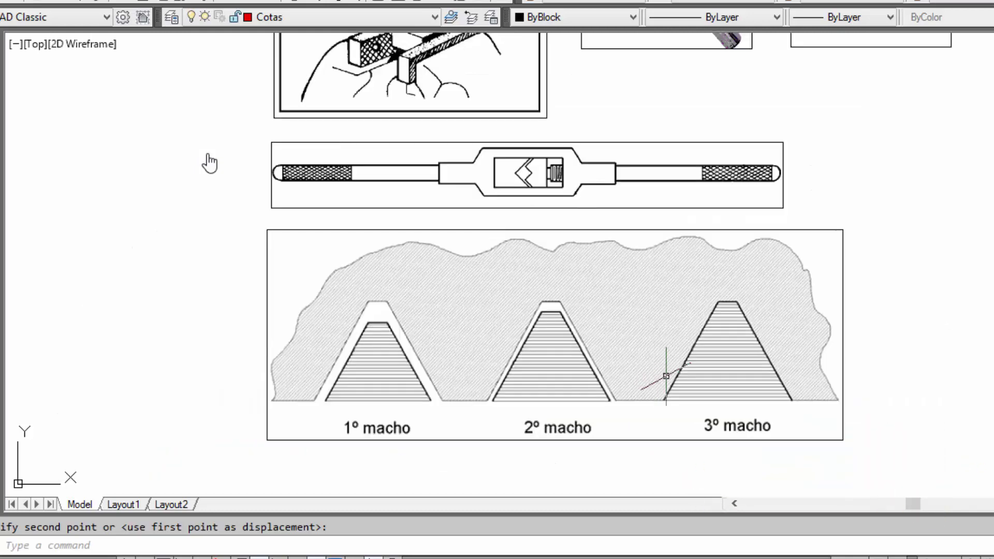
middle_drag(669, 316, 708, 470)
middle_drag(512, 136, 535, 174)
- Zoom in and centre the tap-wrench illustration, pointing an arrow at the workpiece block
scroll(535, 174, up, 2)
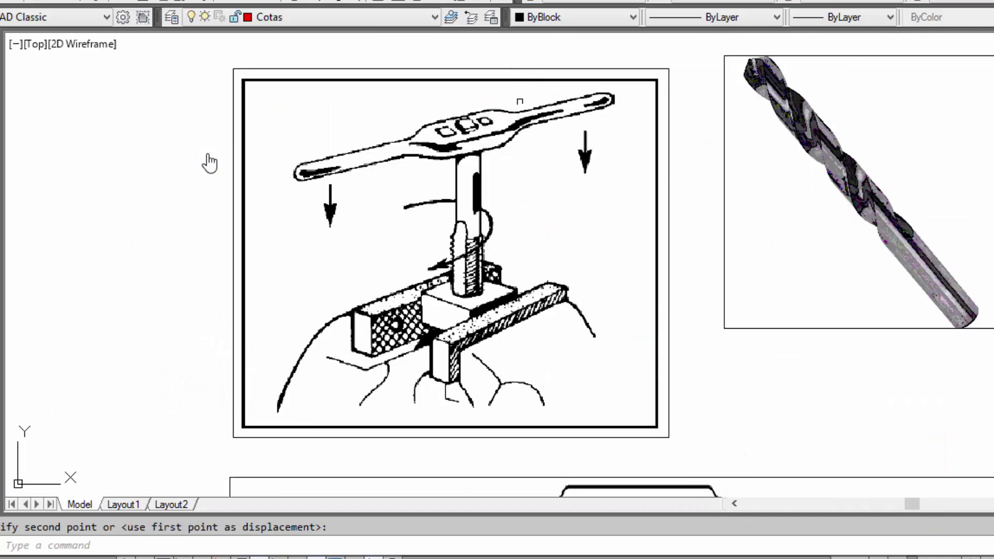
scroll(583, 137, up, 2)
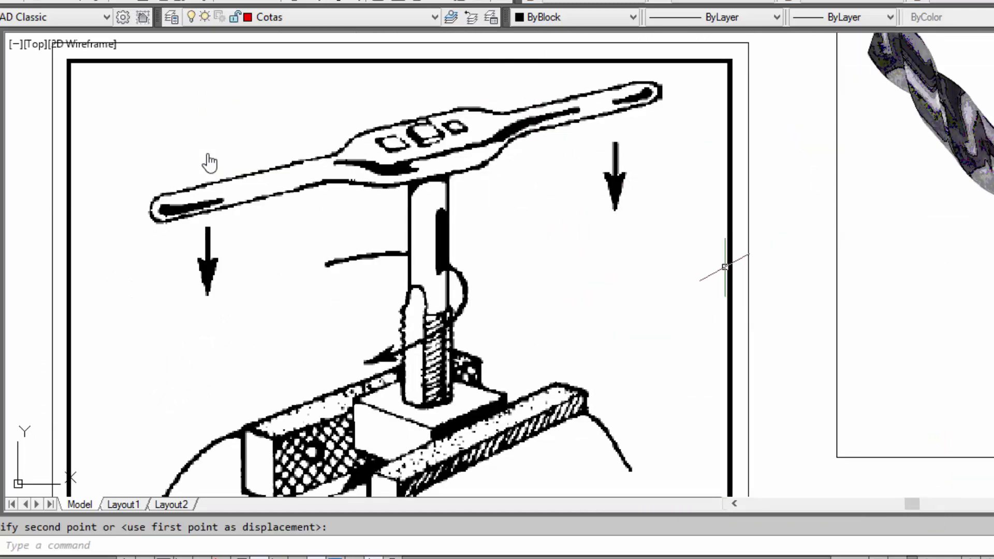
middle_drag(577, 355, 545, 318)
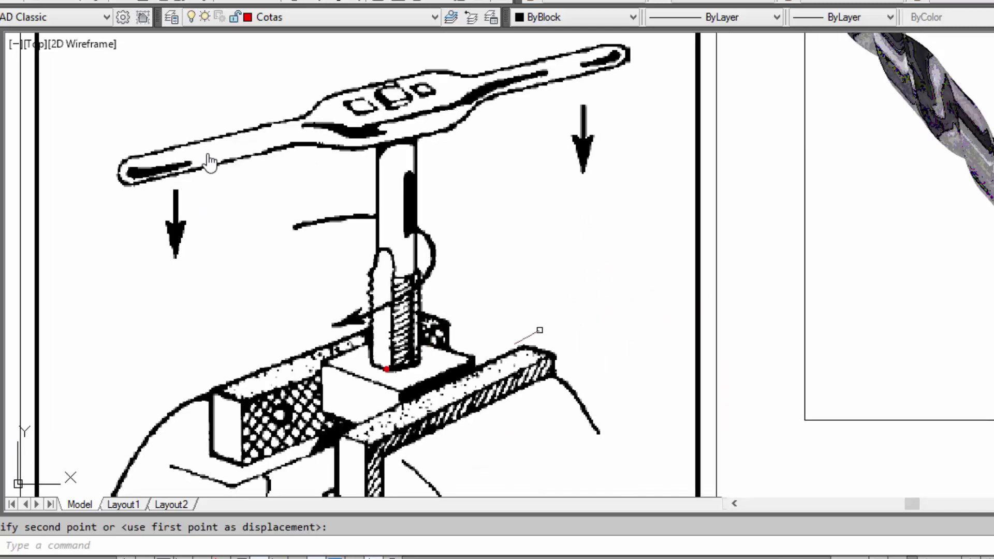
drag(437, 356, 554, 334)
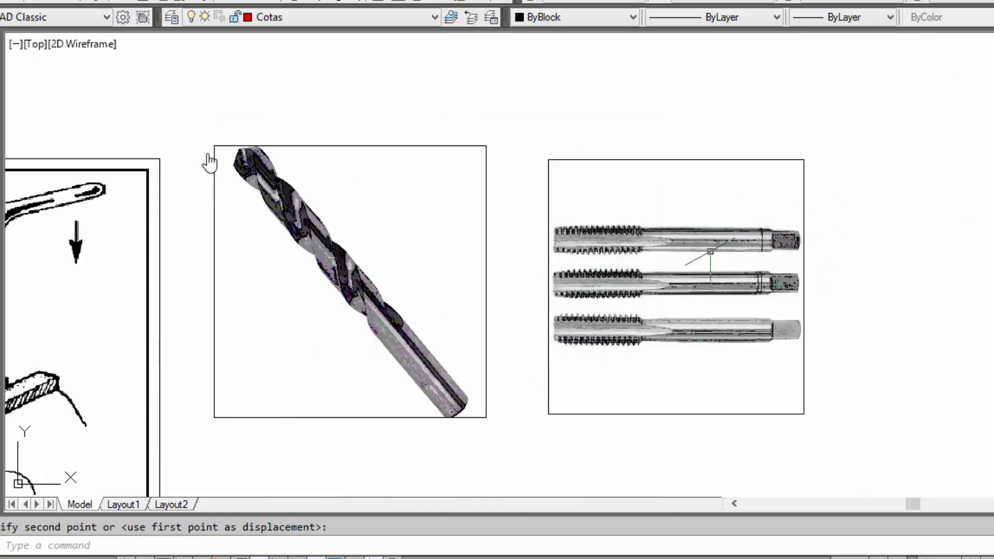
- Zoom and pan until the tap-wrench, drill, taps and wrench-plan images are all visible
scroll(799, 273, up, 2)
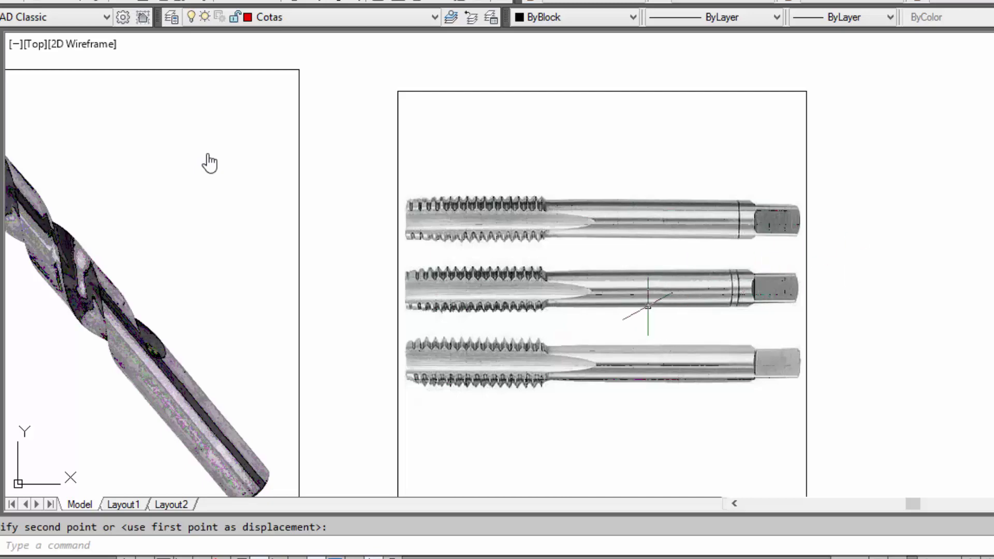
scroll(652, 292, down, 2)
mouse_move(667, 289)
middle_down()
mouse_move(646, 197)
mouse_move(729, 310)
middle_up()
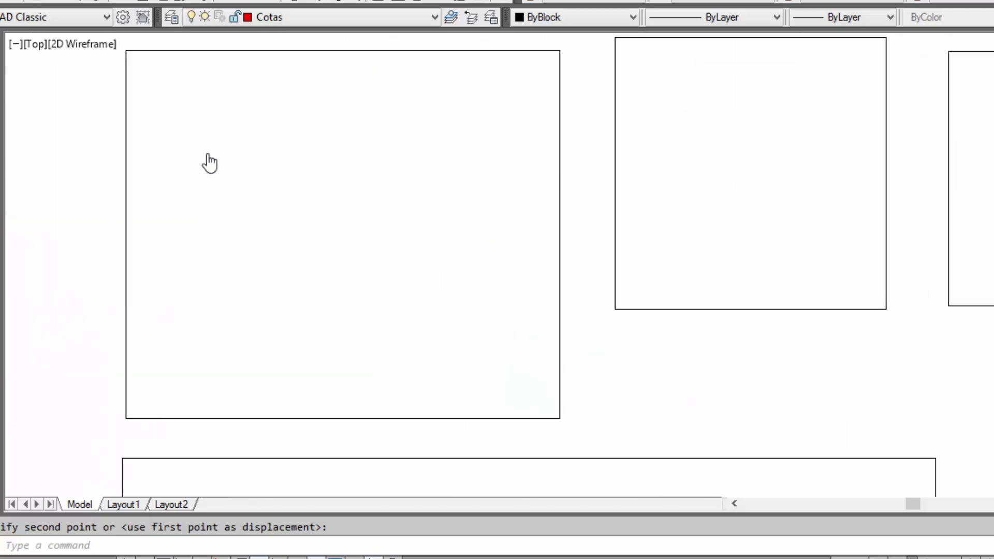
scroll(441, 161, up, 3)
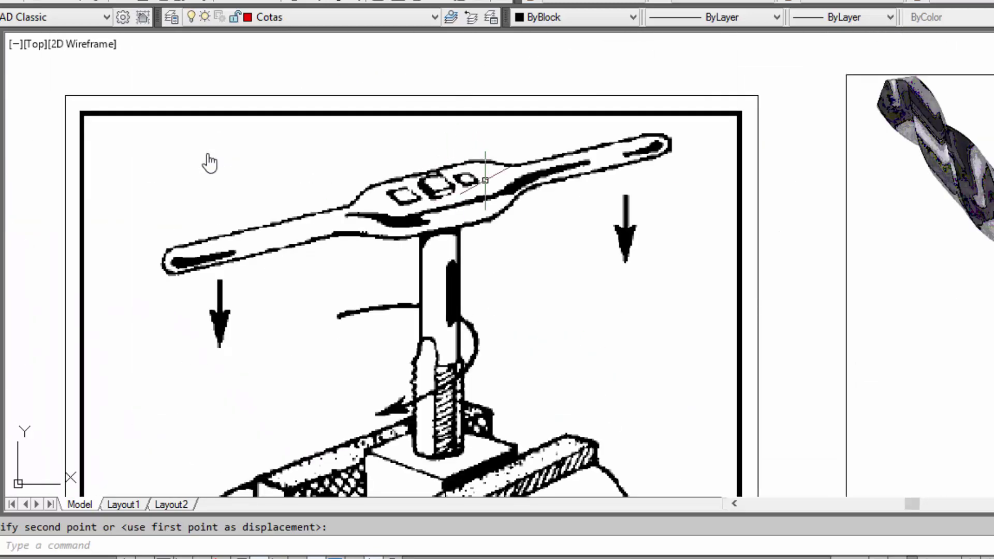
scroll(512, 184, down, 2)
middle_drag(584, 249, 518, 142)
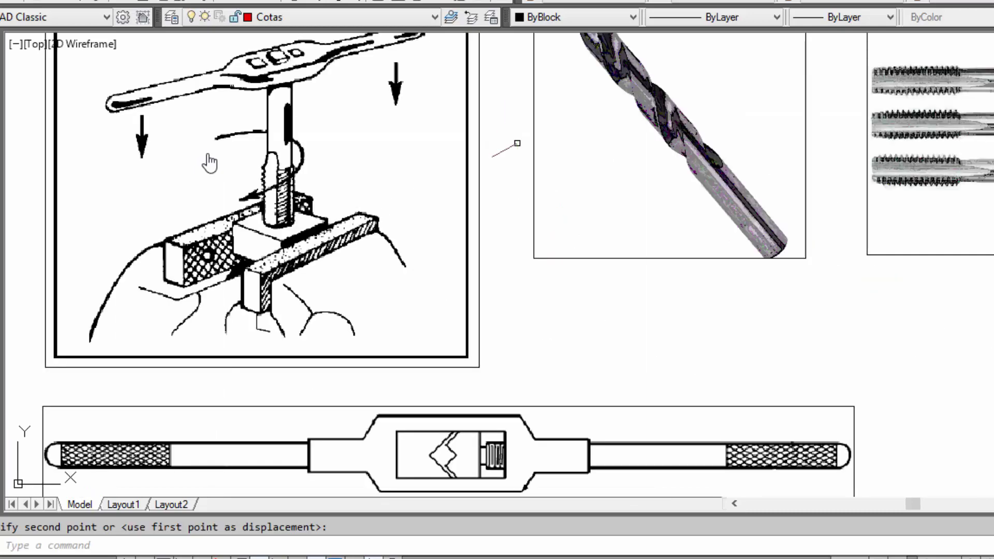
scroll(491, 369, up, 4)
scroll(492, 368, up, 2)
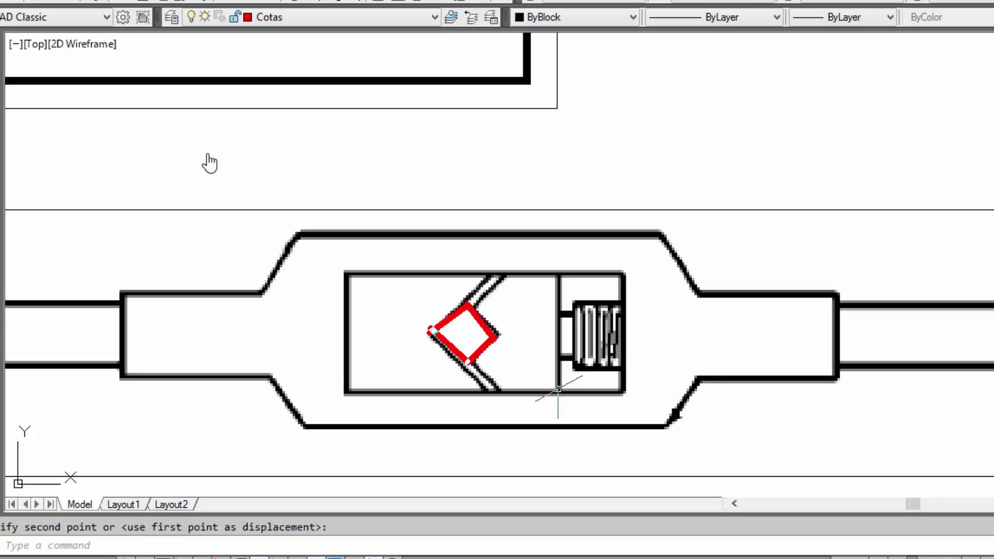
scroll(728, 299, down, 5)
- Pan over to the three-taps image and zoom in on it
middle_drag(727, 300, 777, 290)
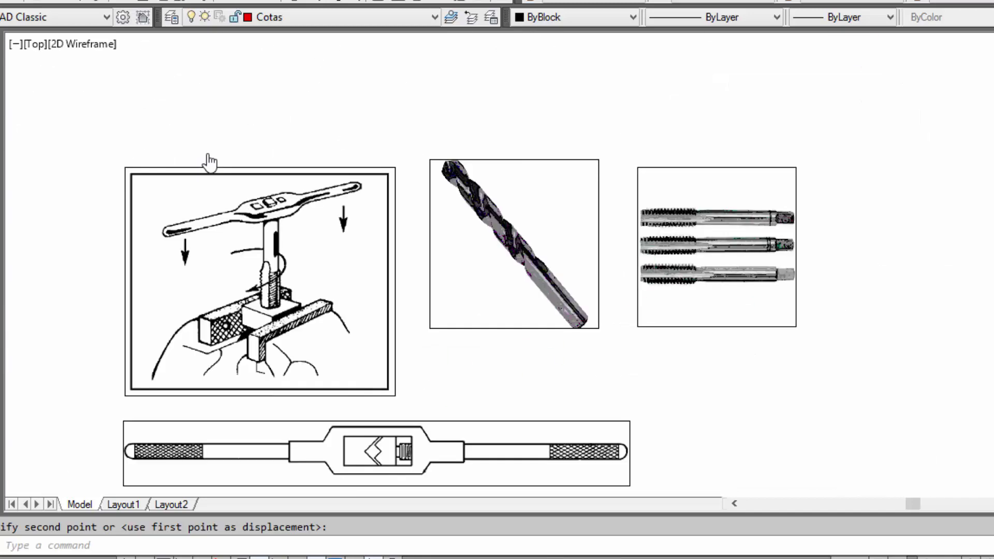
scroll(776, 290, up, 3)
scroll(754, 279, up, 3)
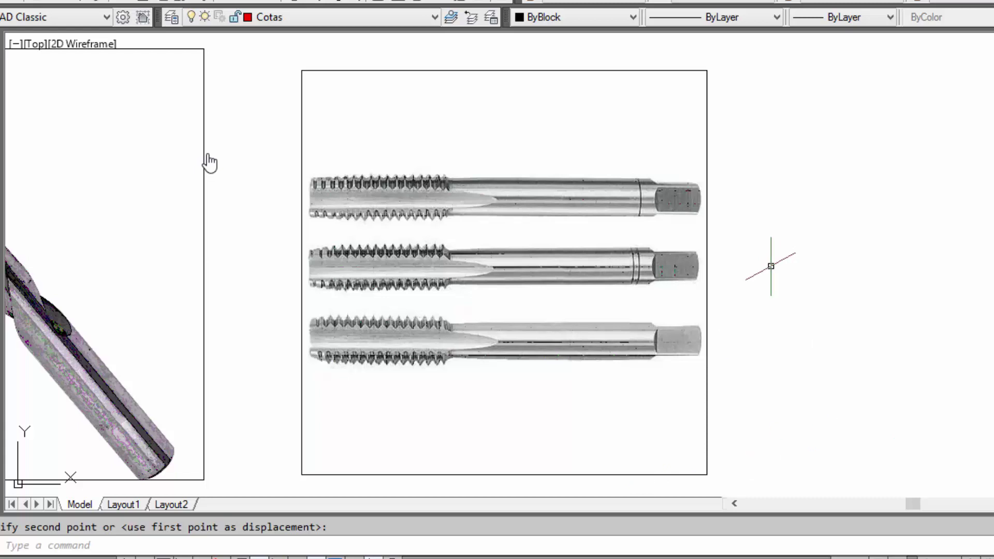
- Zoom out, then zoom back in and pan so the drill and taps images fill the view
scroll(771, 266, down, 3)
middle_drag(609, 276, 632, 164)
middle_drag(621, 236, 595, 262)
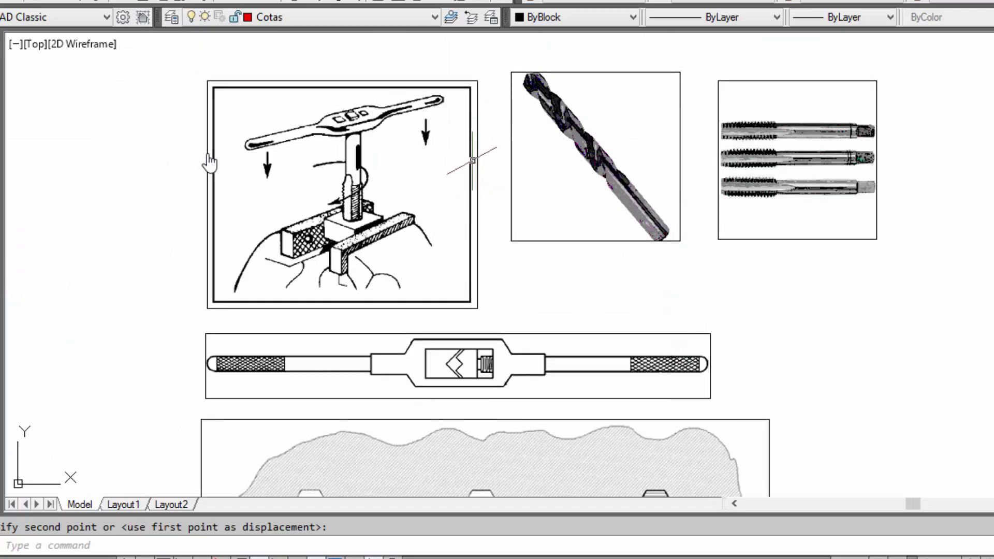
scroll(549, 114, up, 2)
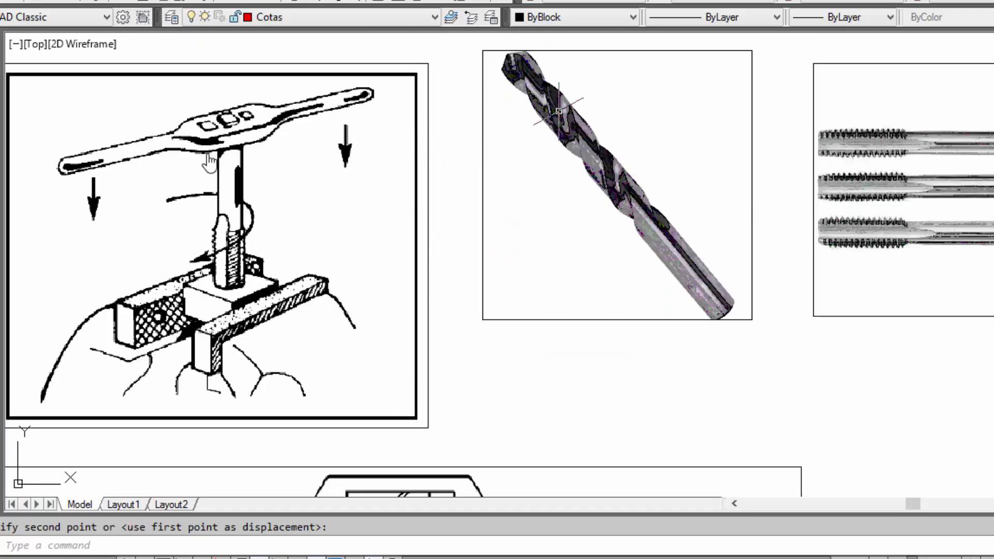
scroll(210, 162, up, 2)
scroll(207, 162, up, 1)
scroll(208, 162, down, 4)
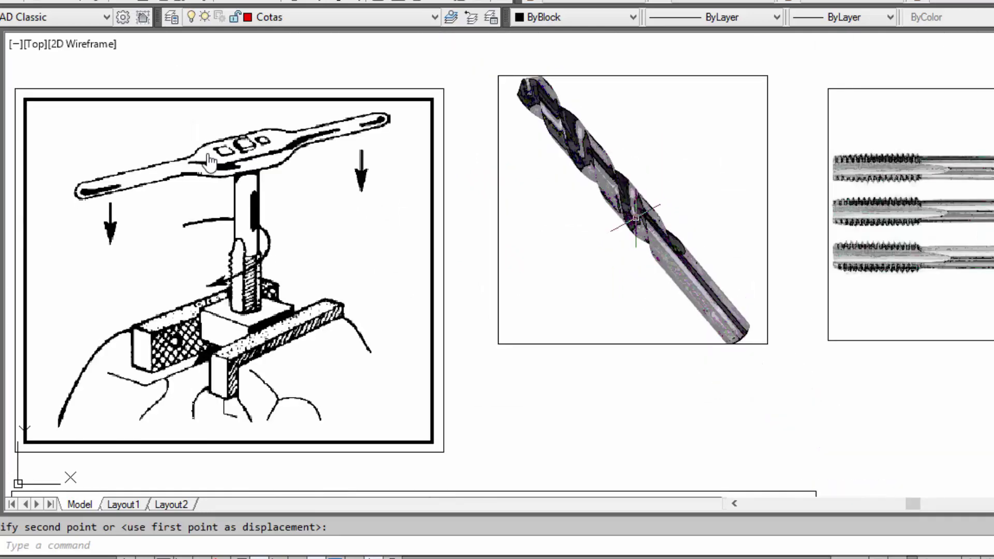
scroll(210, 163, up, 1)
scroll(210, 162, up, 1)
middle_drag(383, 266, 324, 267)
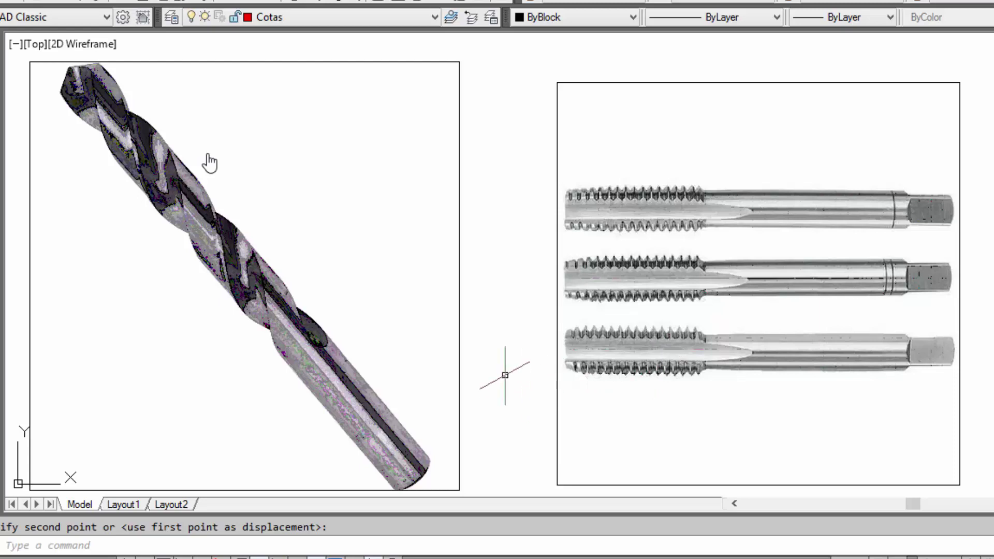
- Zoom in on the tap threads, then zoom back out
scroll(648, 259, up, 4)
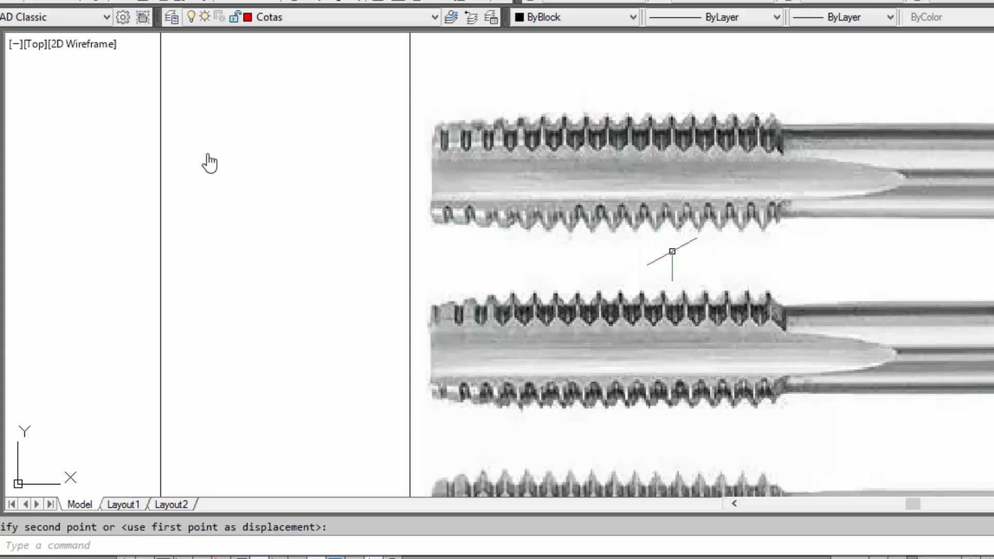
scroll(688, 272, down, 4)
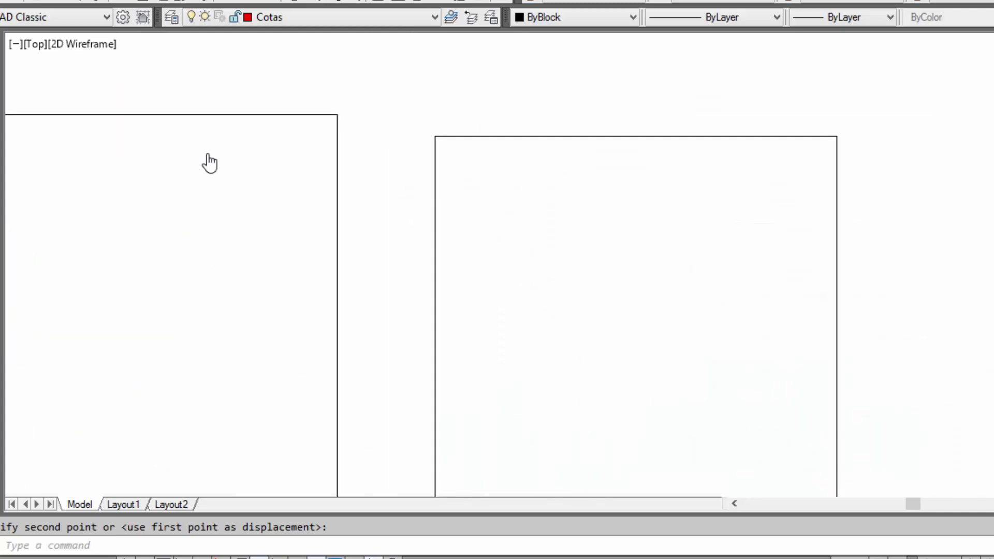
- Pan the view left to bring the taps image to the centre
middle_drag(688, 272, 508, 285)
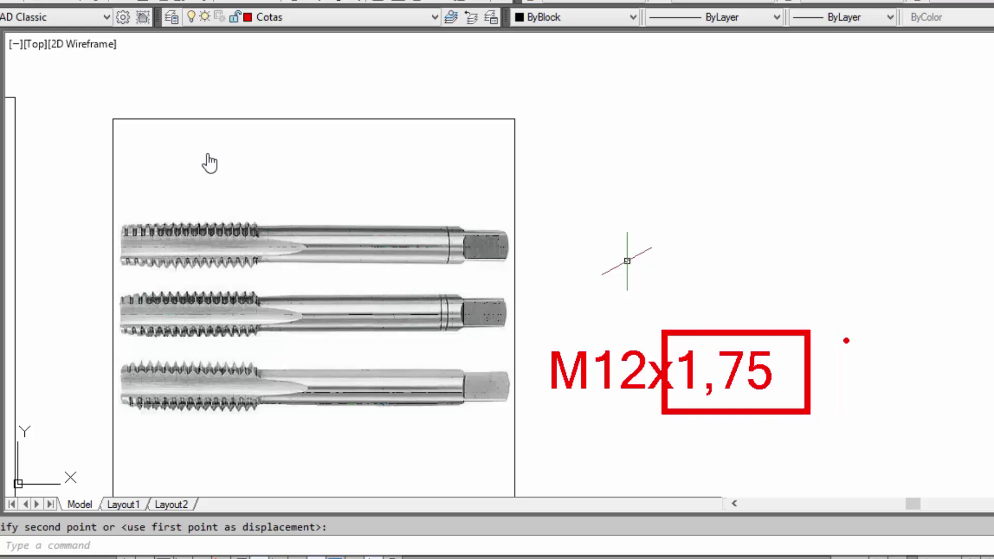
- Write the blue tap-drill calculation '12 - 1,75' with the corrected result '10,8' below
text(12 -)
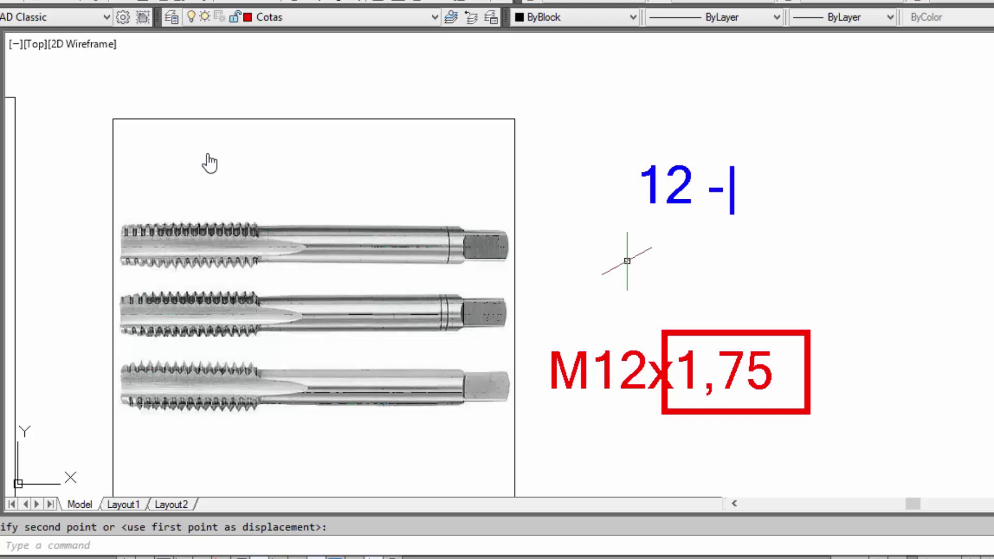
text( 1,75)
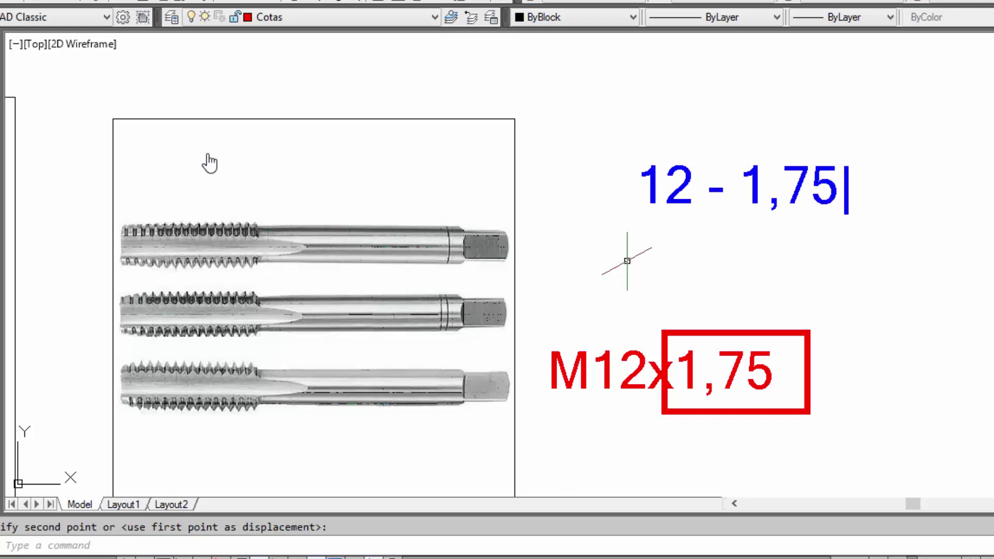
key(Return)
text(10)
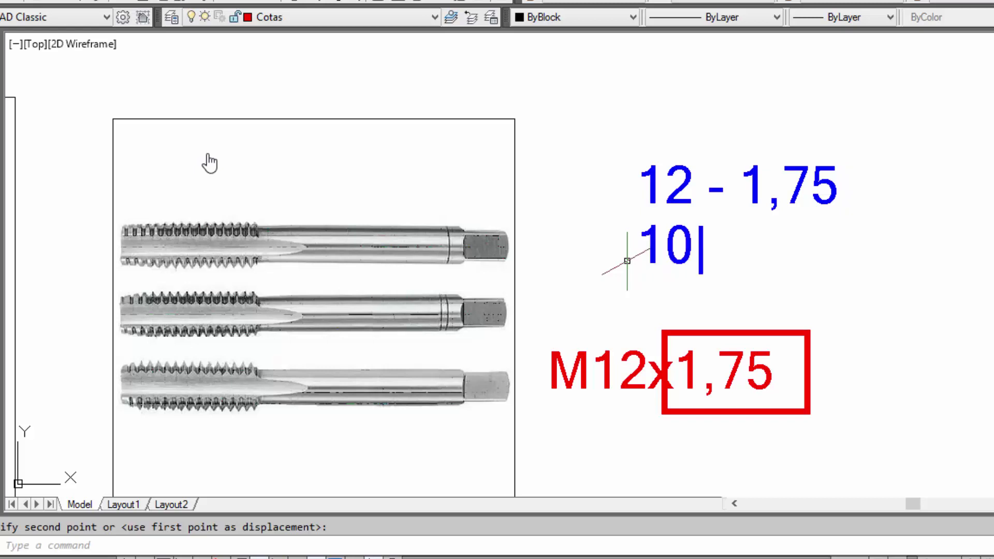
text(,25)
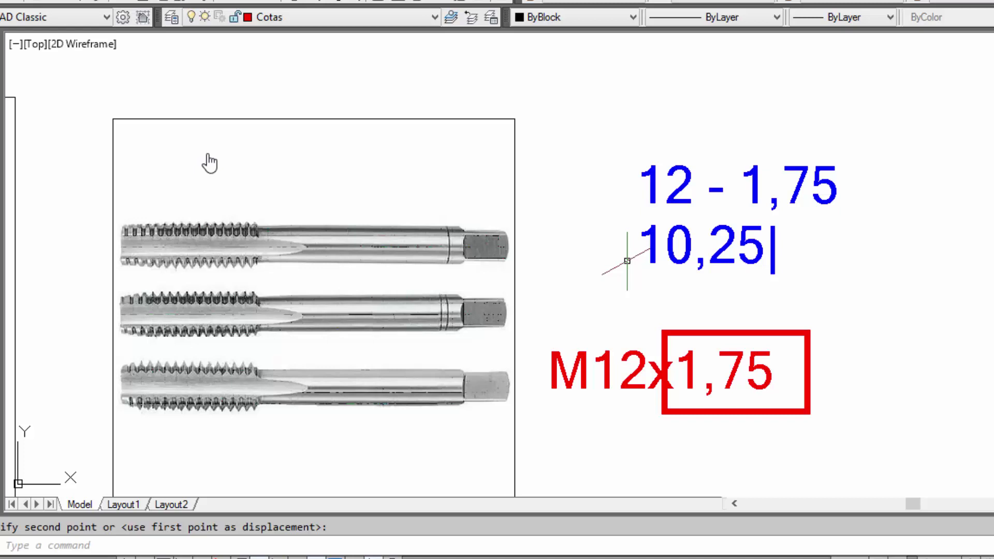
key(BackSpace)
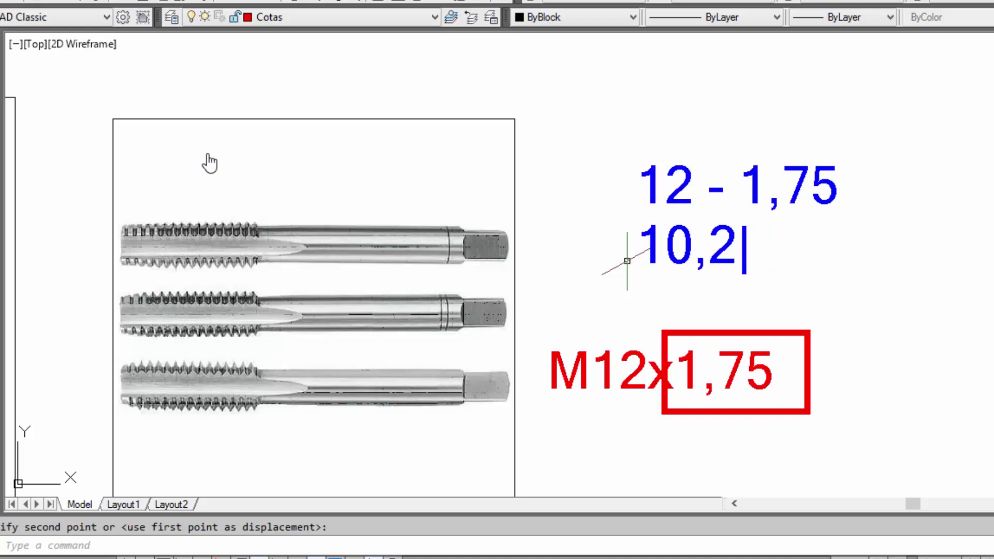
text( mm)
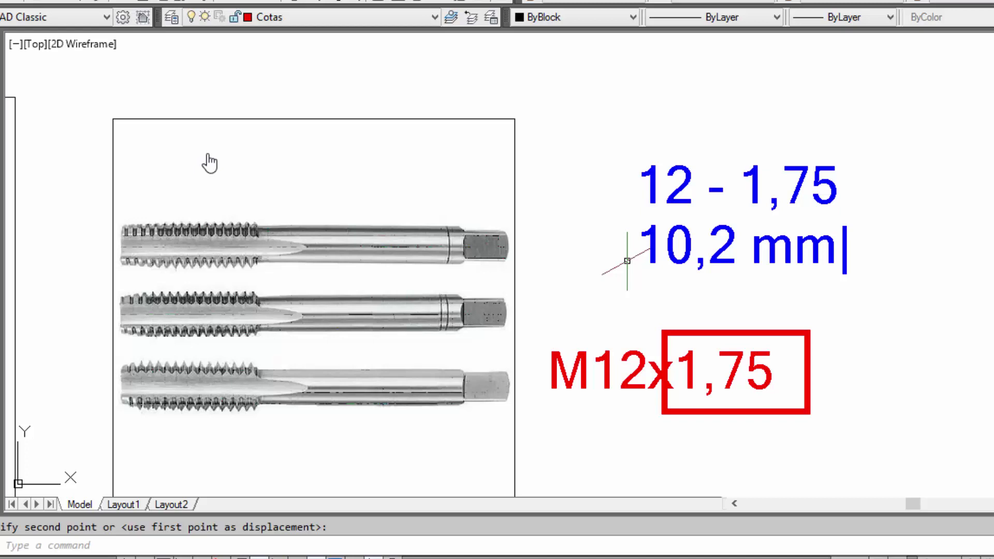
key(BackSpace)
key(BackSpace)
key(BackSpace)
key(BackSpace)
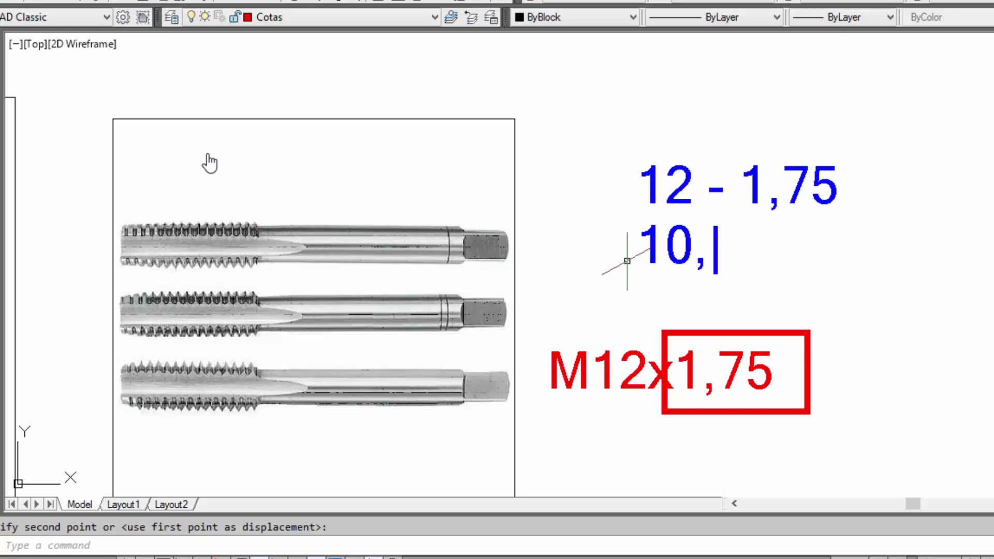
text(8)
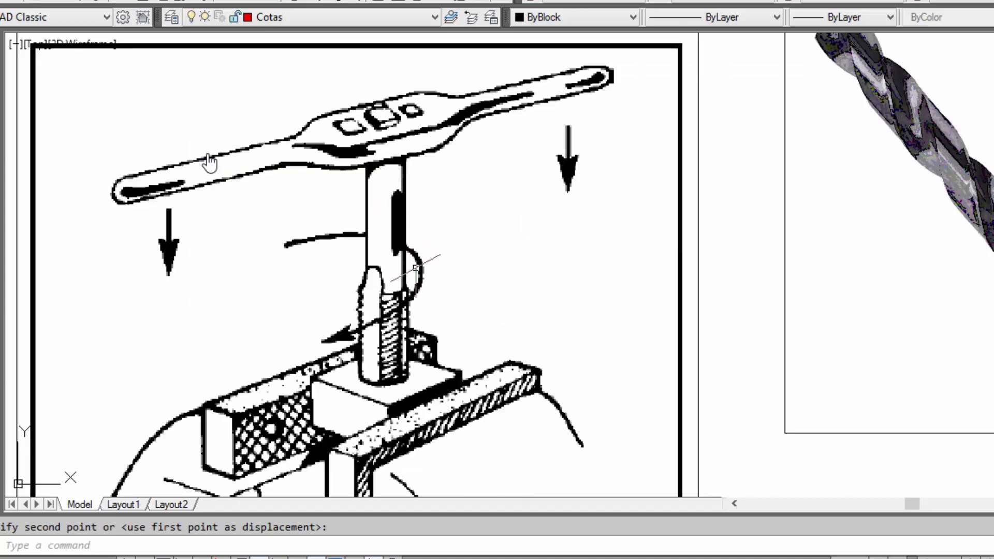
- Zoom out and back in on the tap-wrench picture beside the tap
scroll(426, 311, down, 2)
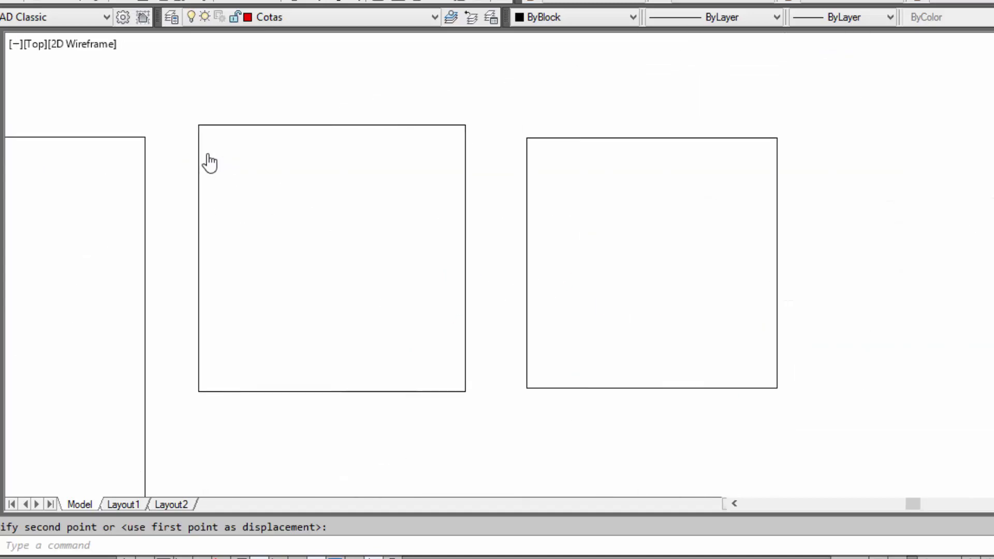
scroll(875, 213, down, 1)
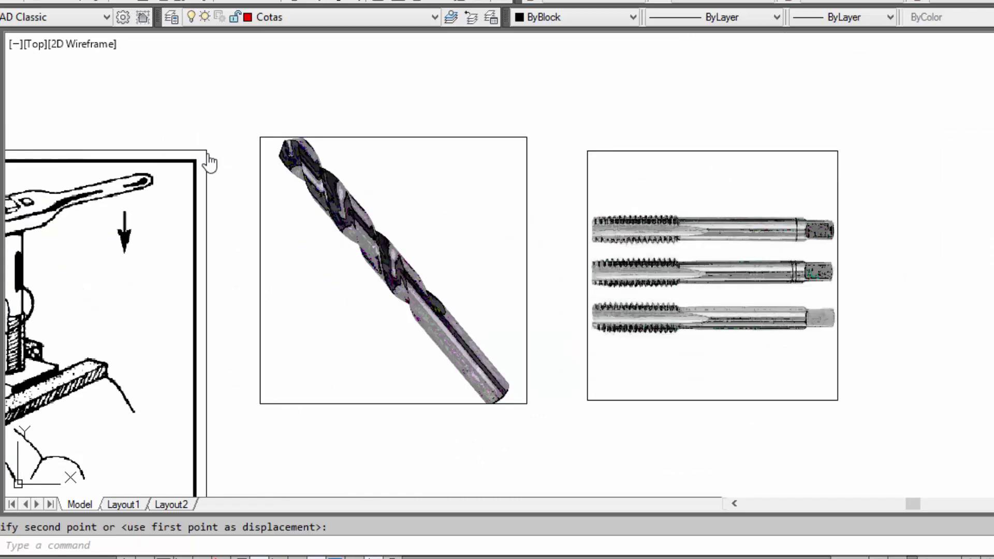
scroll(550, 328, up, 2)
scroll(348, 288, up, 2)
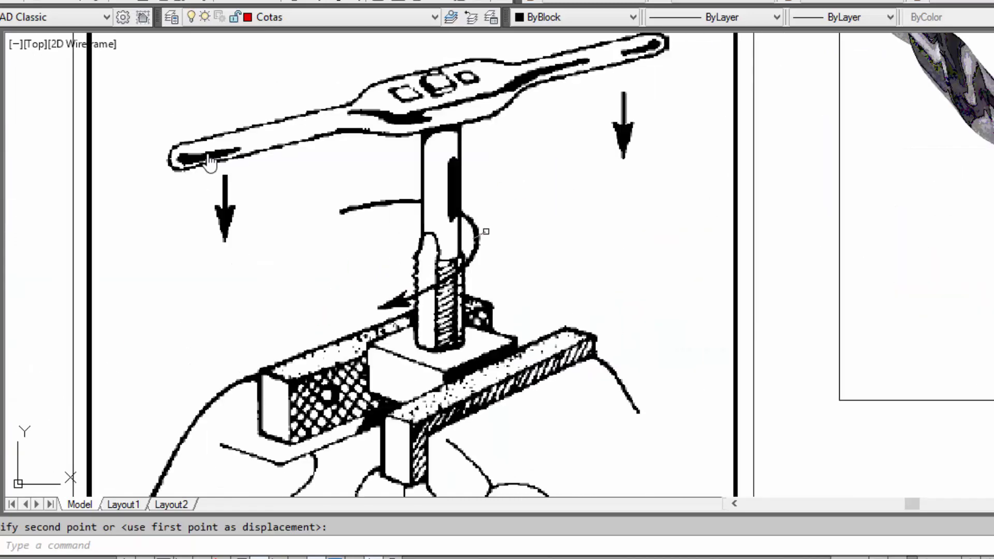